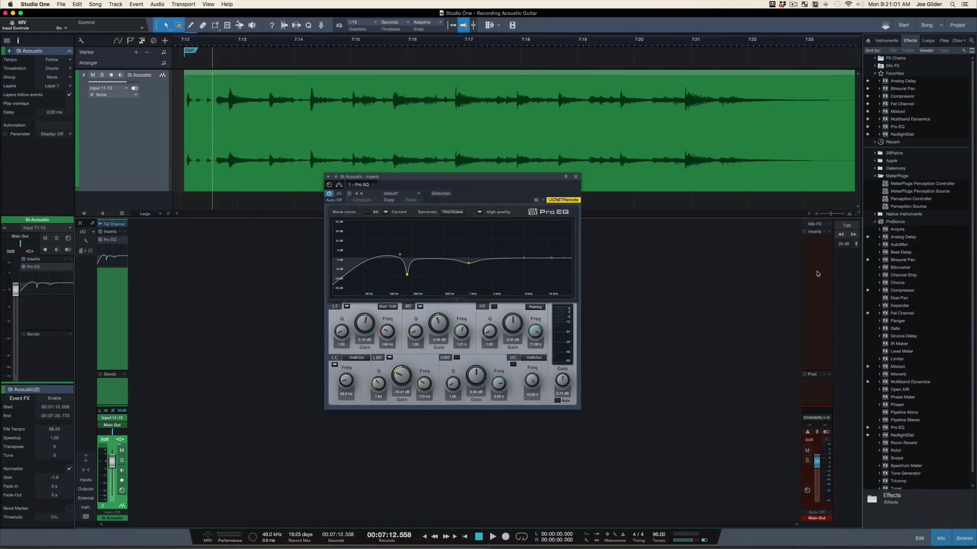
Close the Pro EQ and add a Compressor after it on the St Acoustic channel
click(575, 177)
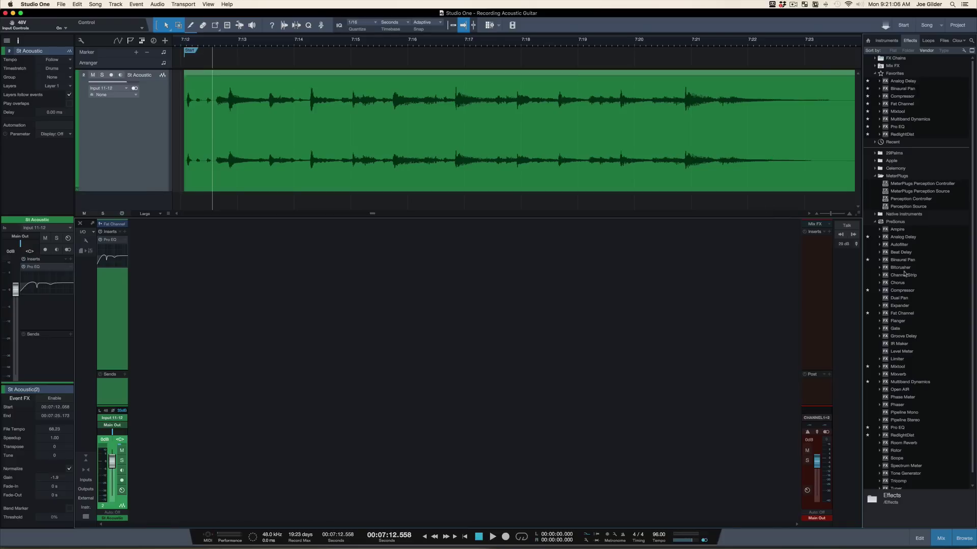
drag(902, 290, 108, 277)
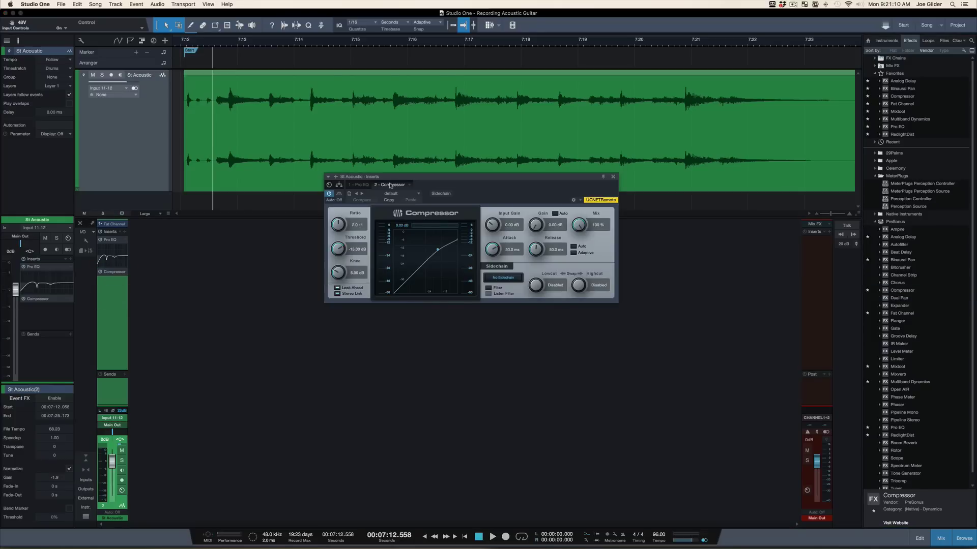
drag(461, 180, 443, 199)
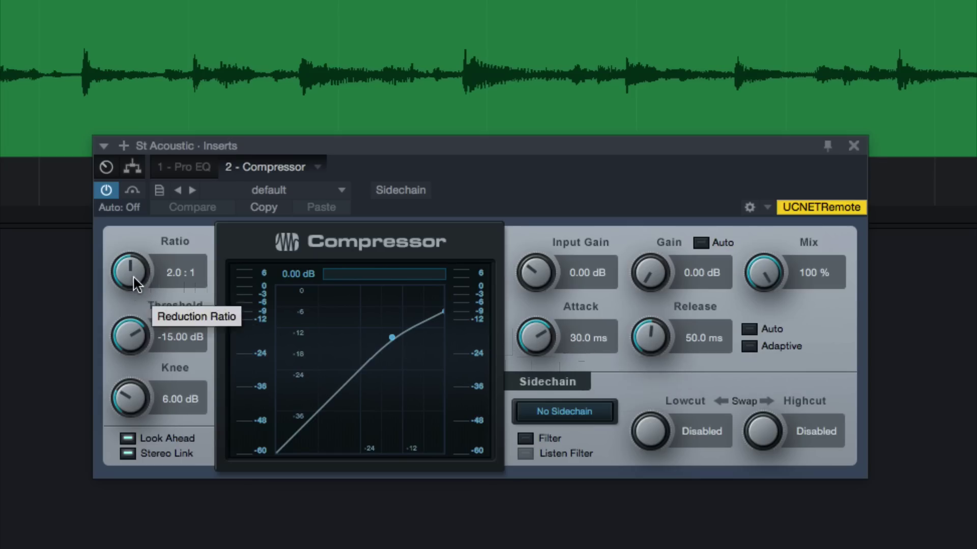
Set the Compressor's ratio to 4.0:1, threshold to -30.84 dB and gain to 3.12 dB while playing the track
mouse_move(134, 277)
mouse_down()
mouse_move(137, 265)
mouse_move(143, 280)
mouse_move(136, 278)
mouse_up()
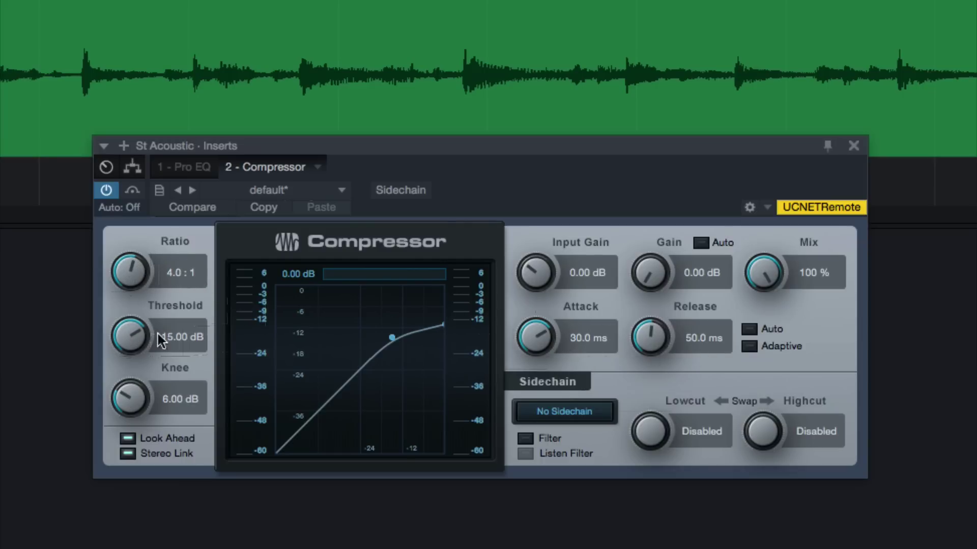
drag(130, 337, 201, 331)
key(space)
drag(131, 349, 110, 379)
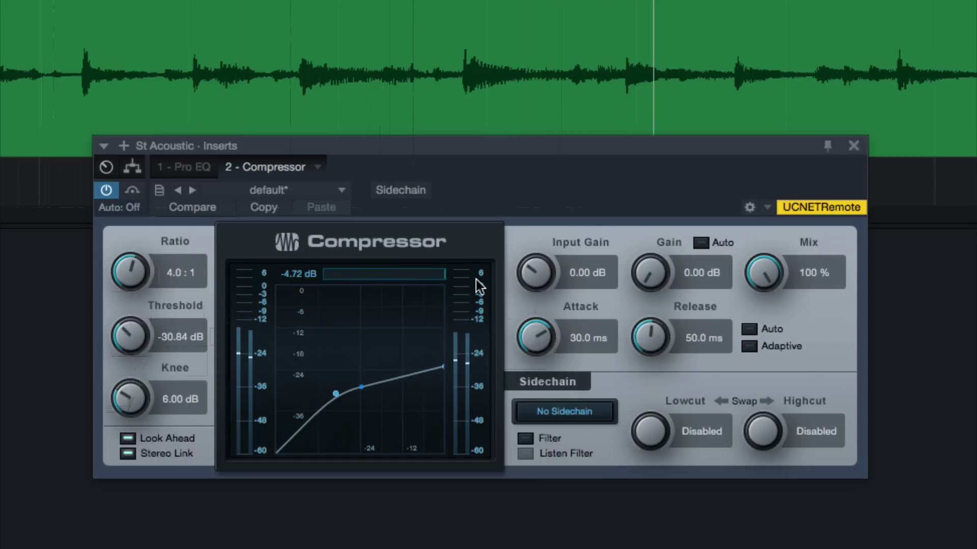
drag(645, 272, 648, 259)
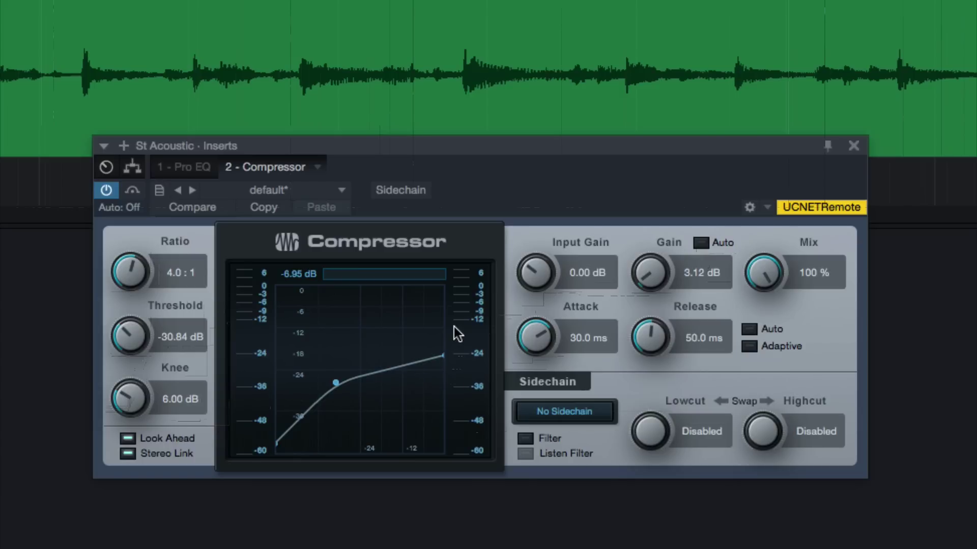
key(space)
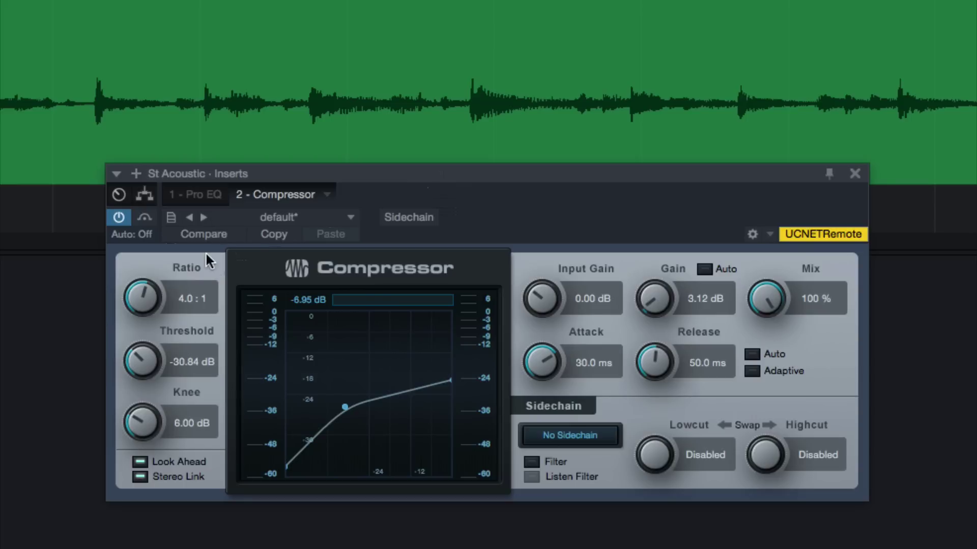
Reset the threshold to 0 dB and the ratio to 1:1, and try a 1.3:1 ratio with a -17.28 dB threshold
double_click(156, 362)
double_click(139, 309)
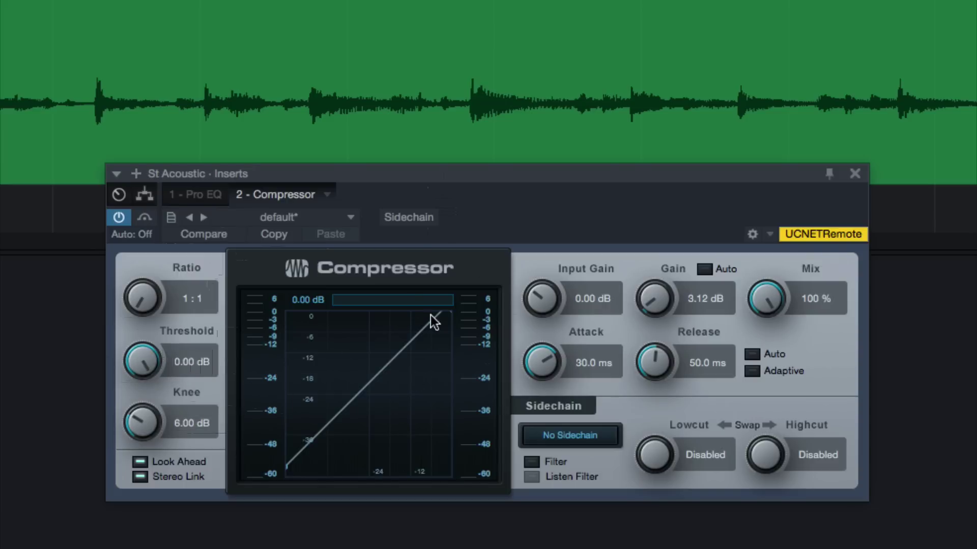
drag(458, 178, 449, 135)
drag(151, 238, 141, 265)
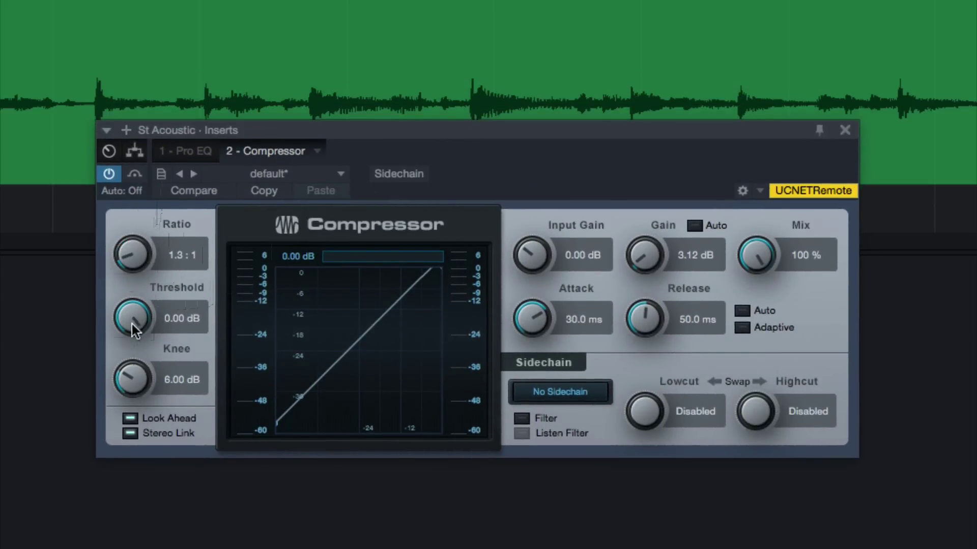
drag(132, 324, 124, 386)
Set the Compressor's ratio to 1:1, threshold to -48 dB and gain to 0 dB, and audition the track
drag(154, 241, 129, 453)
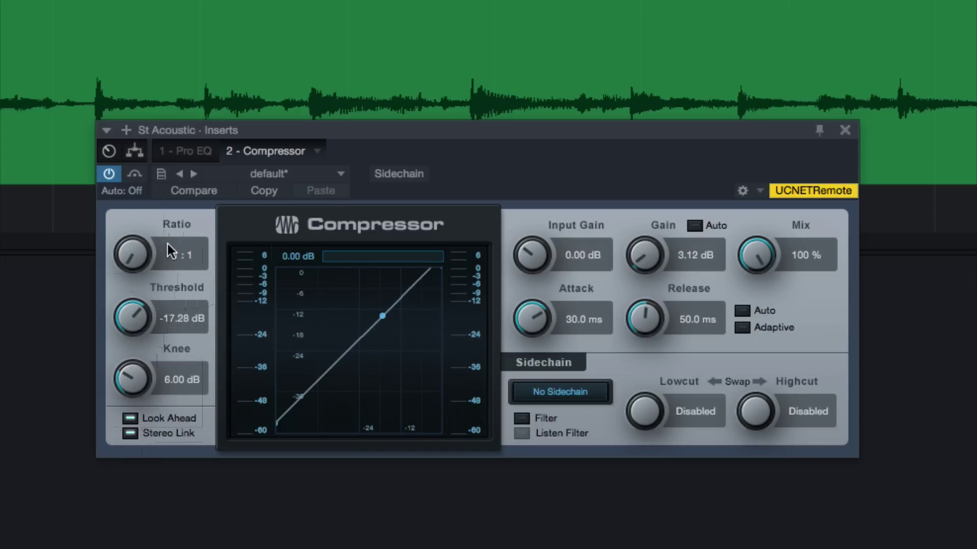
drag(126, 325, 114, 541)
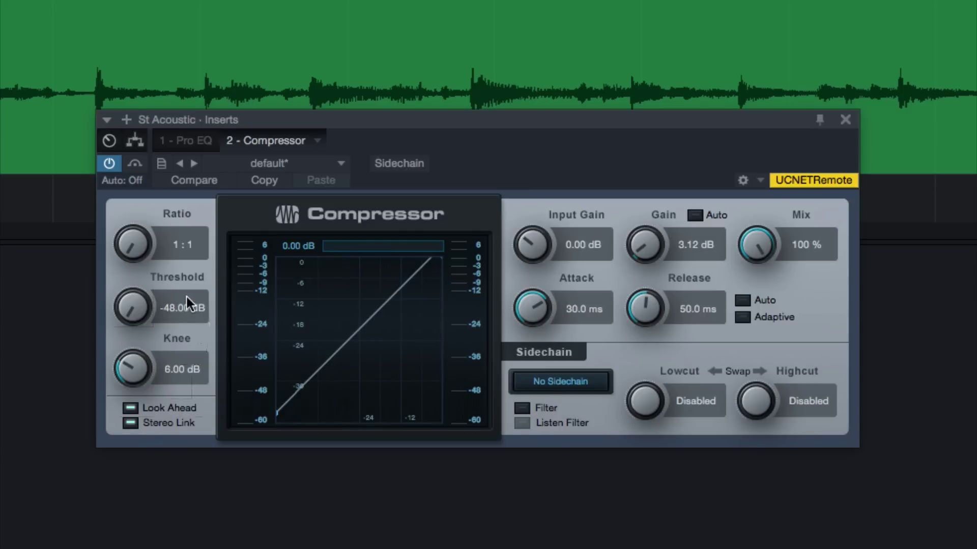
drag(691, 244, 652, 246)
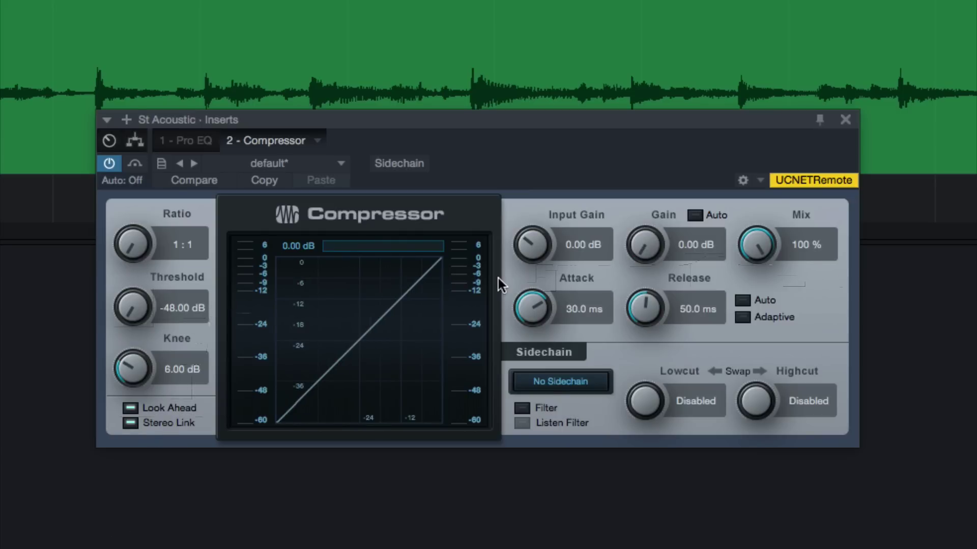
key(space)
key(space)
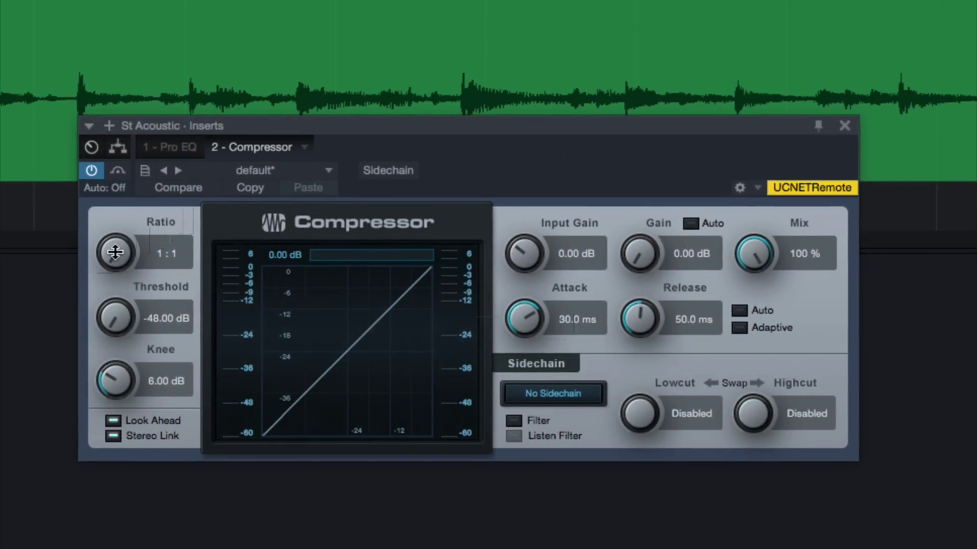
Try a 1.2:1 ratio on the Compressor and return it to 1:1
drag(115, 251, 92, 264)
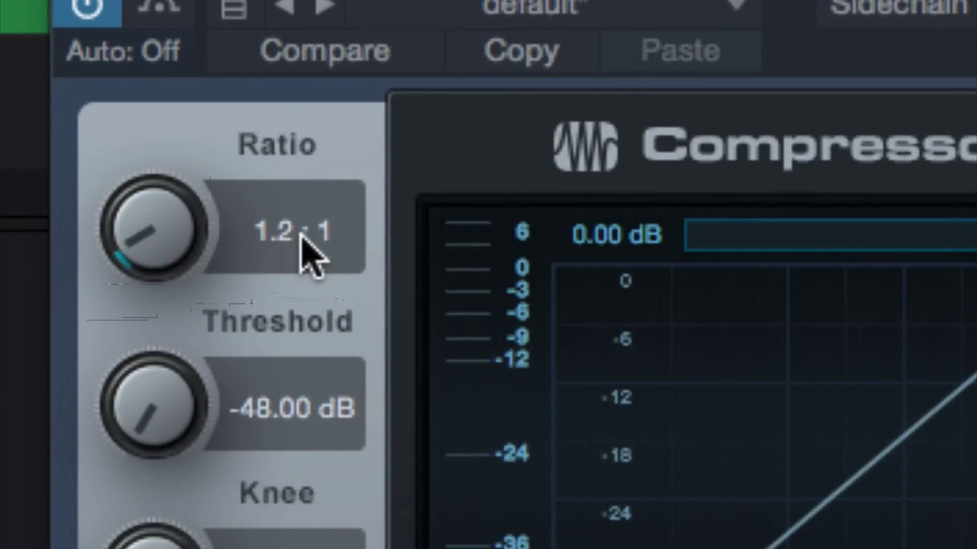
drag(163, 242, 152, 279)
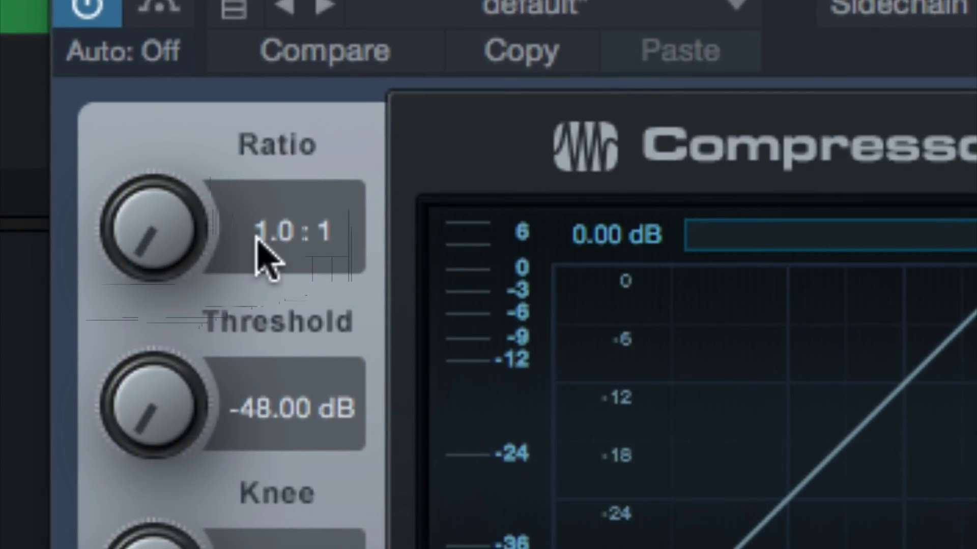
drag(154, 235, 153, 240)
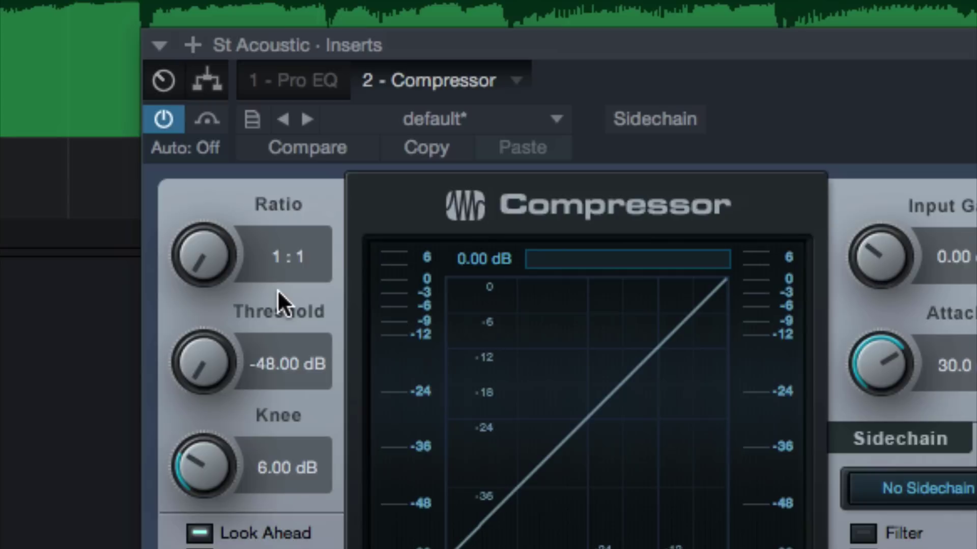
drag(214, 249, 208, 381)
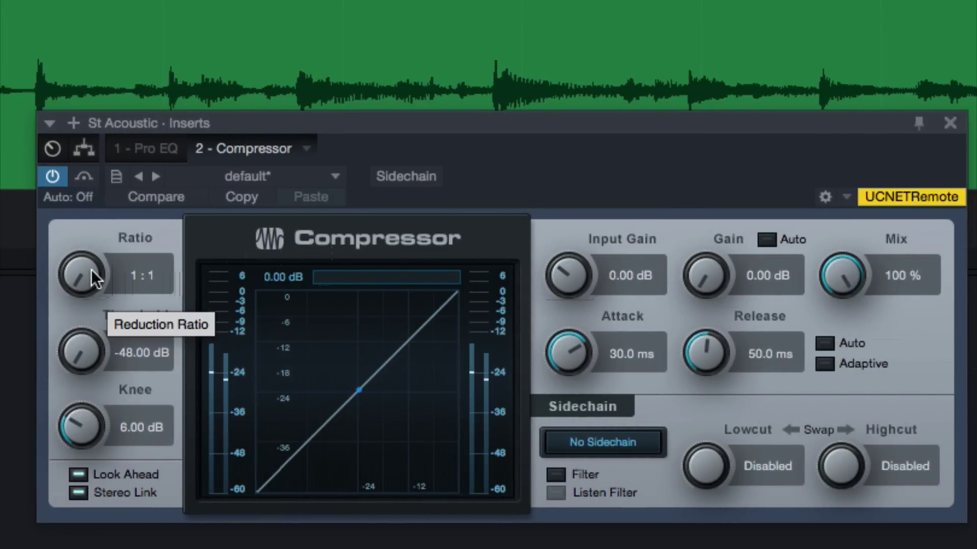
Raise the Compressor's ratio to 1.3:1 and its gain to 4.56 dB while the acoustic guitar track plays
drag(91, 270, 96, 272)
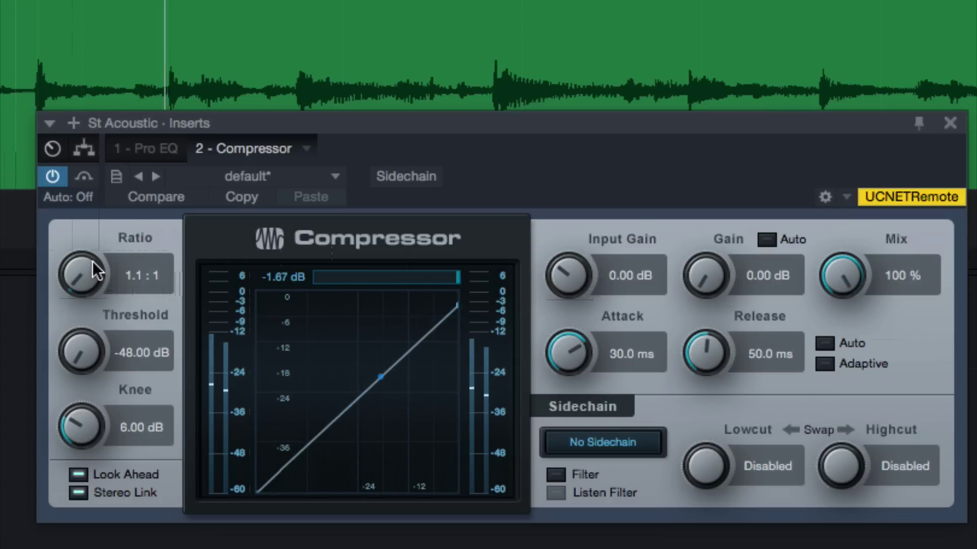
drag(95, 257, 102, 243)
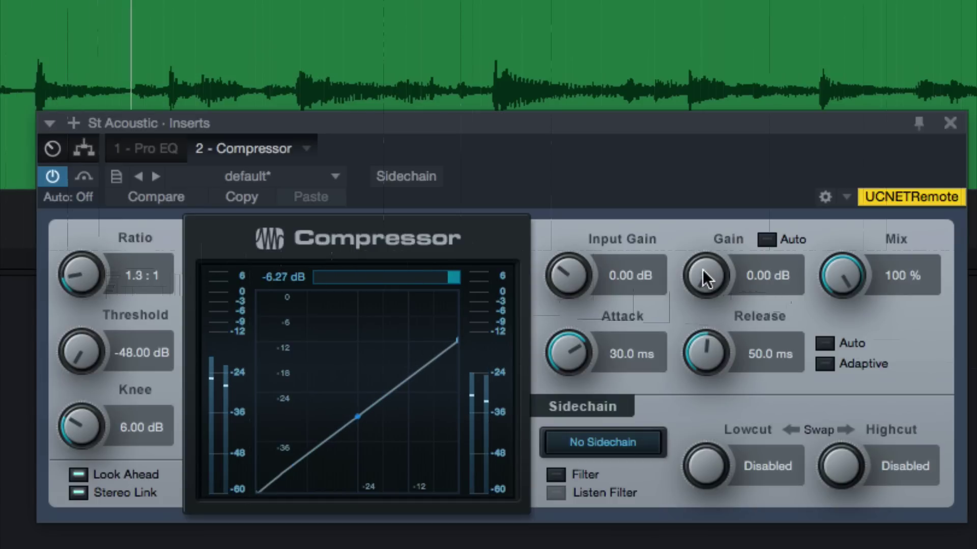
drag(697, 264, 713, 263)
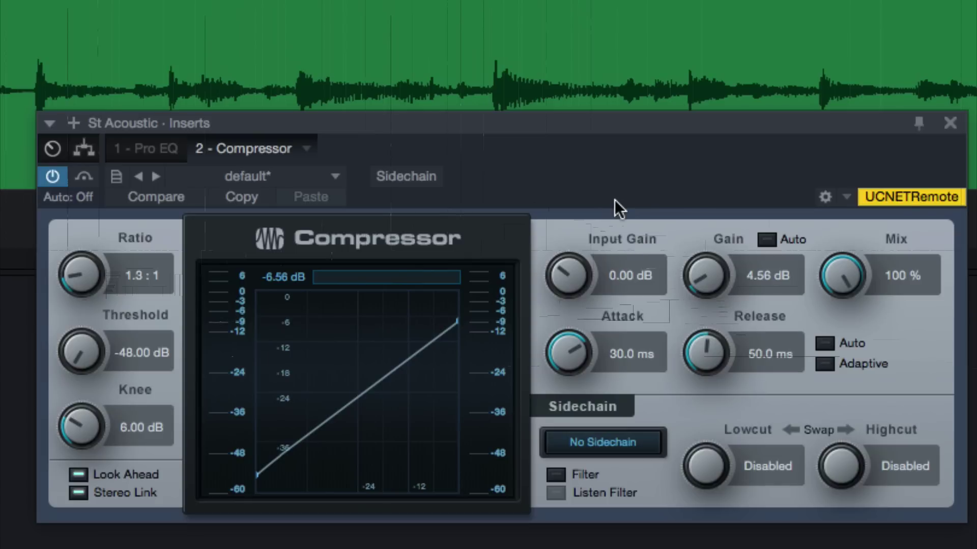
Compare the guitar with and without compression by bypassing the Compressor and re-enabling it, twice
click(53, 177)
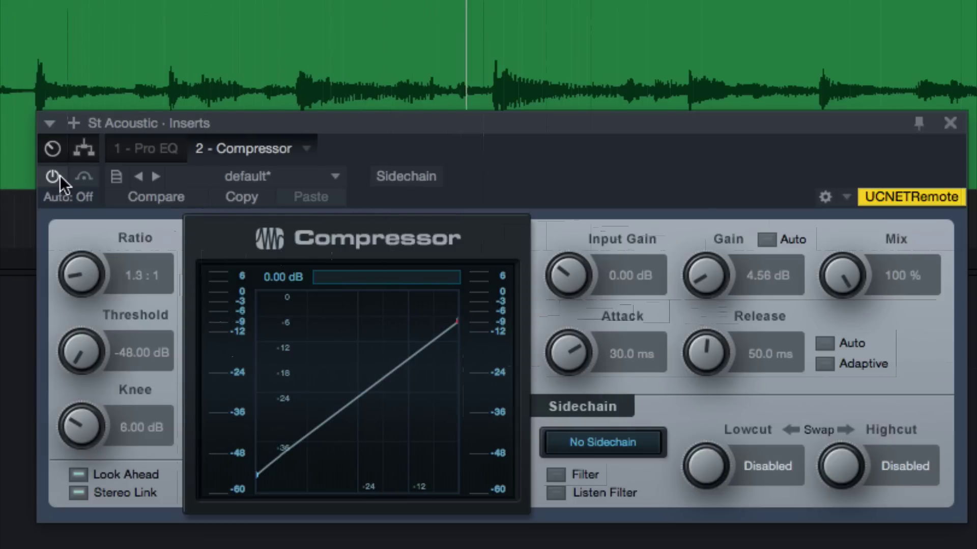
click(60, 177)
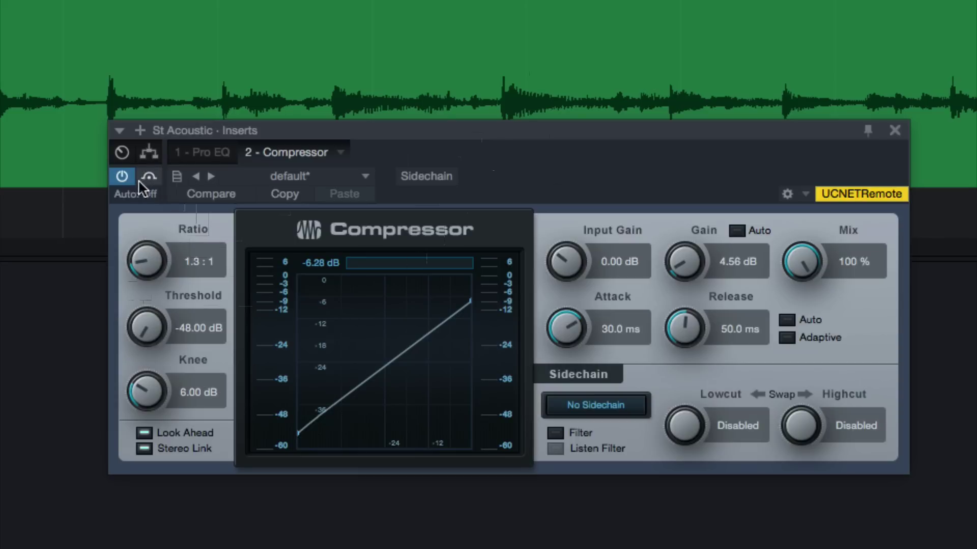
click(123, 176)
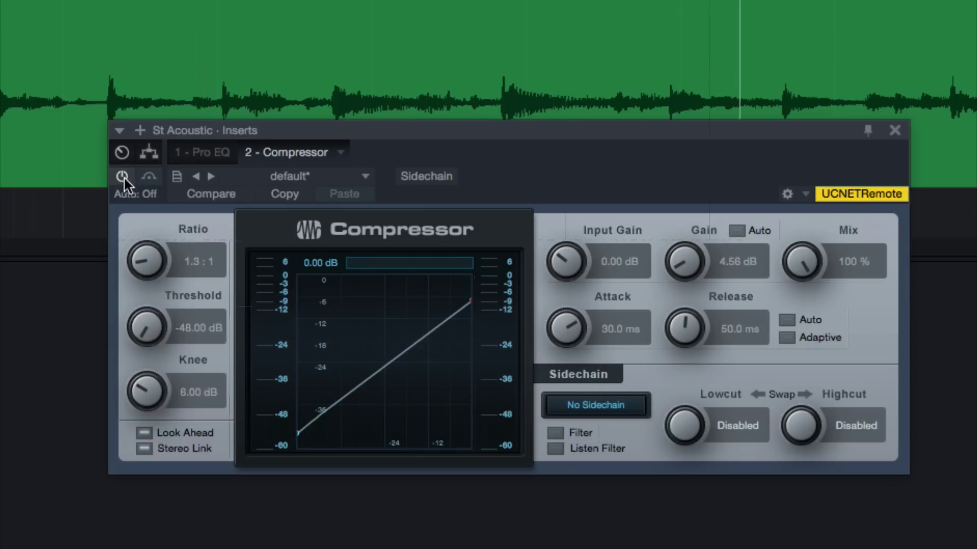
click(122, 176)
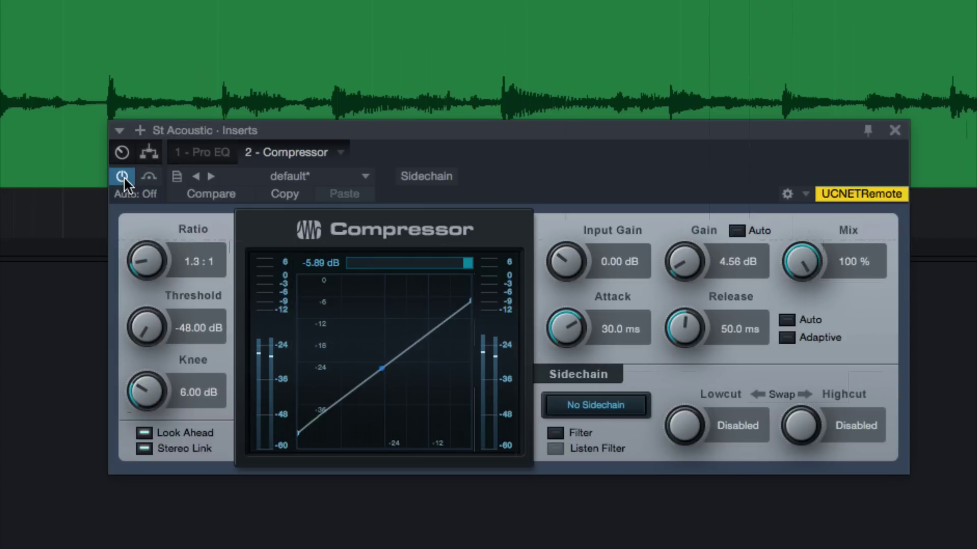